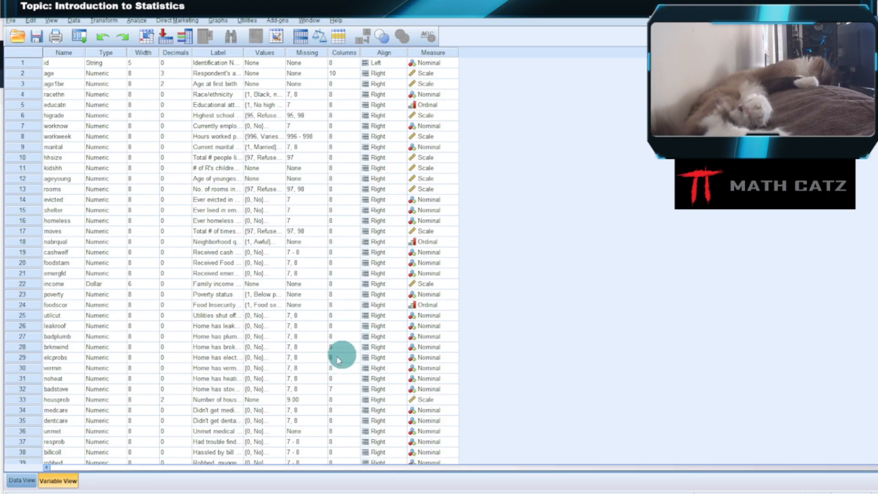
Step: Switch to the browser to view the Amazon page for Statistics and Data Analysis for Nursing Research, and return to the SPSS Data Editor
left_click(201, 489)
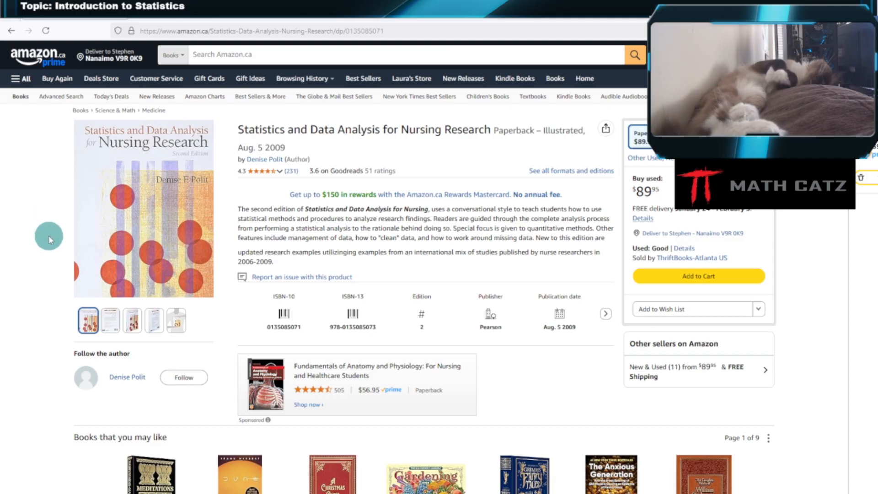
mouse_move(84, 287)
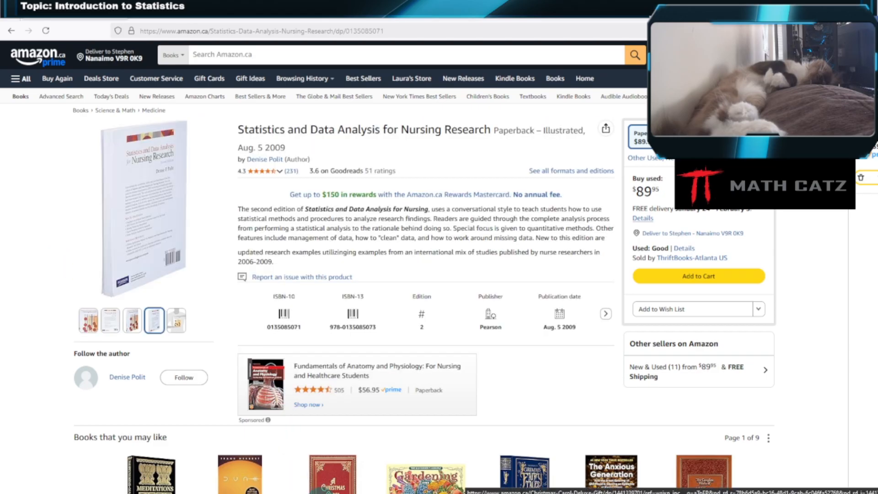
mouse_move(314, 493)
left_click(352, 448)
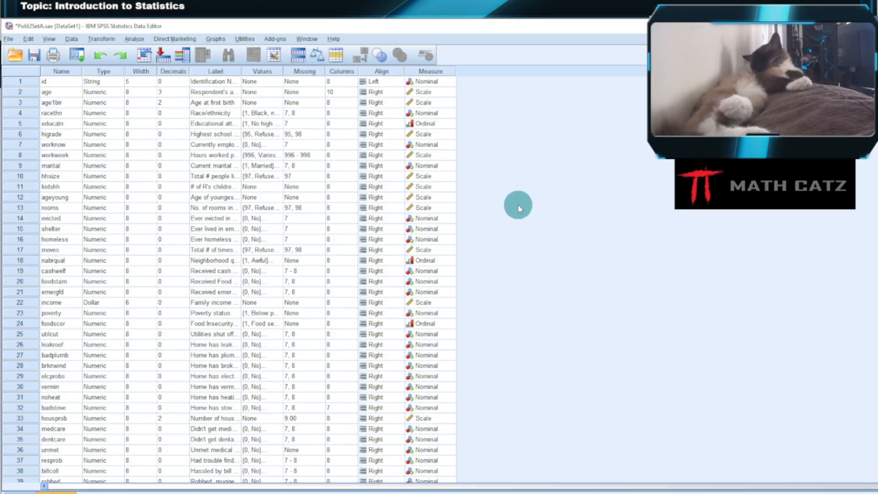
left_click(294, 493)
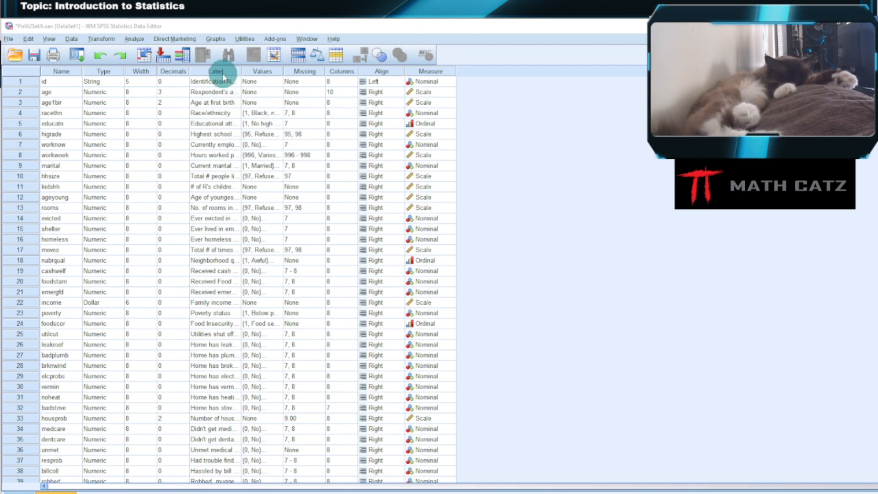
Step: Open the Linear Regression dialog and enlarge it so the full variable labels are readable
left_click(134, 38)
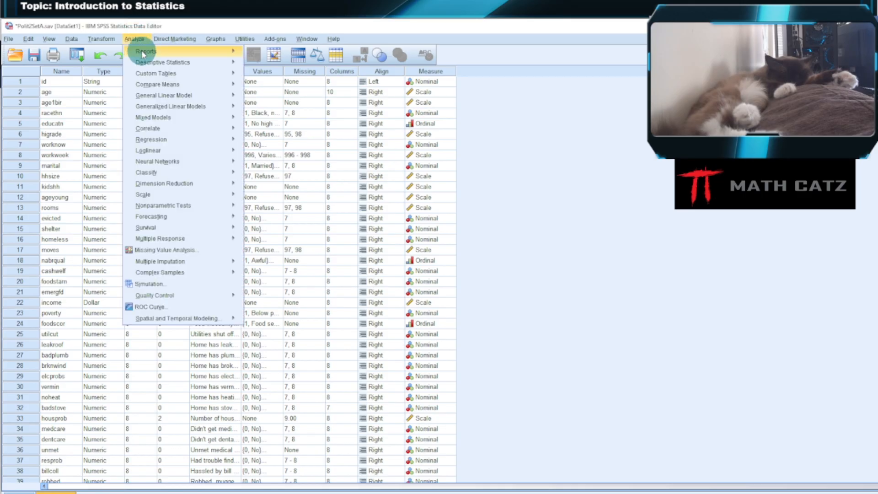
mouse_move(163, 140)
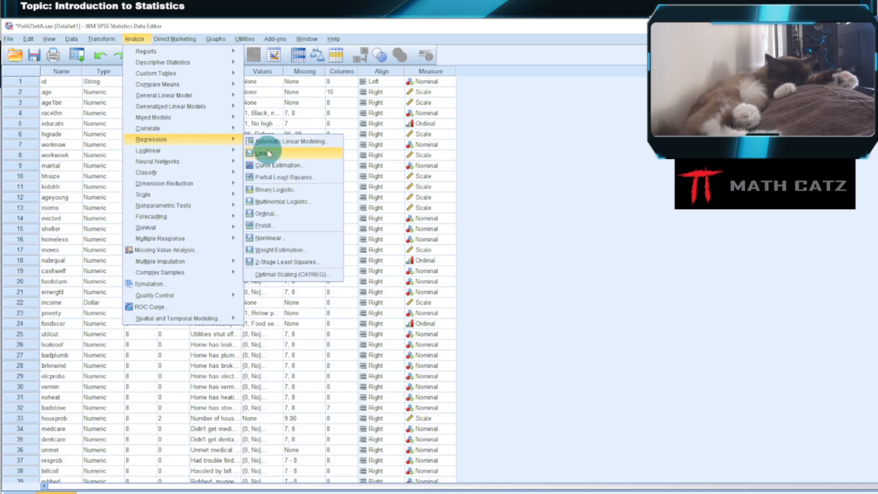
left_click(280, 154)
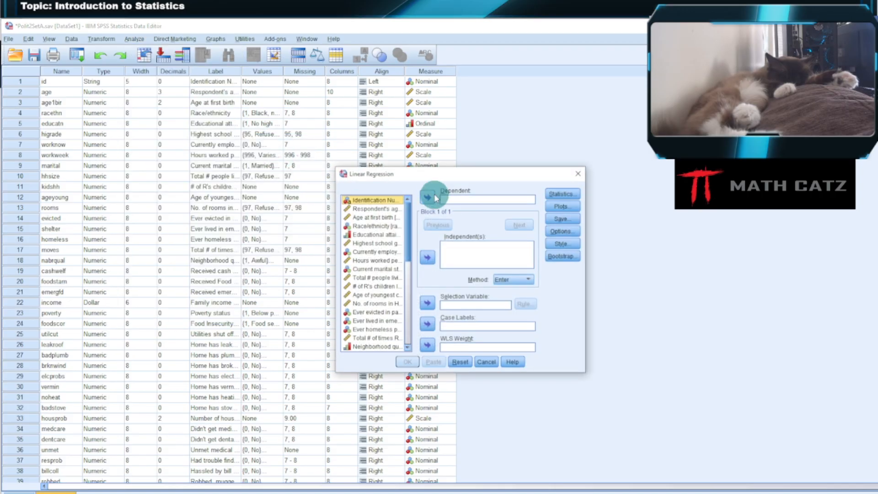
left_click_drag(431, 178, 256, 91)
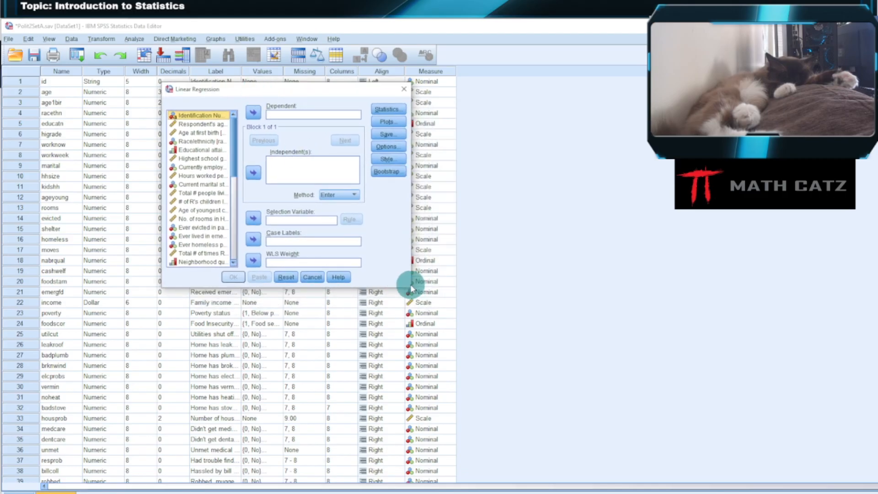
left_click_drag(410, 285, 622, 402)
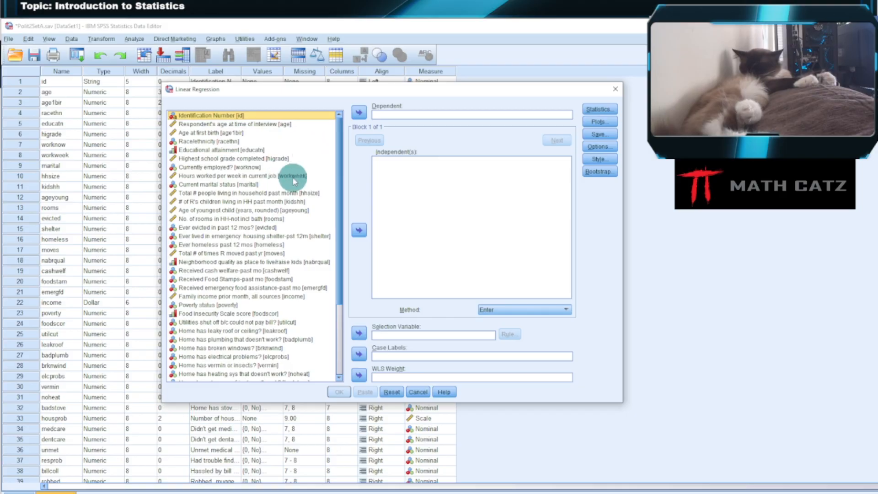
Step: Assign Hours worked per week in current job [workweek] as the independent variable and Family income prior month, all sources [income] as the dependent variable
left_click(288, 177)
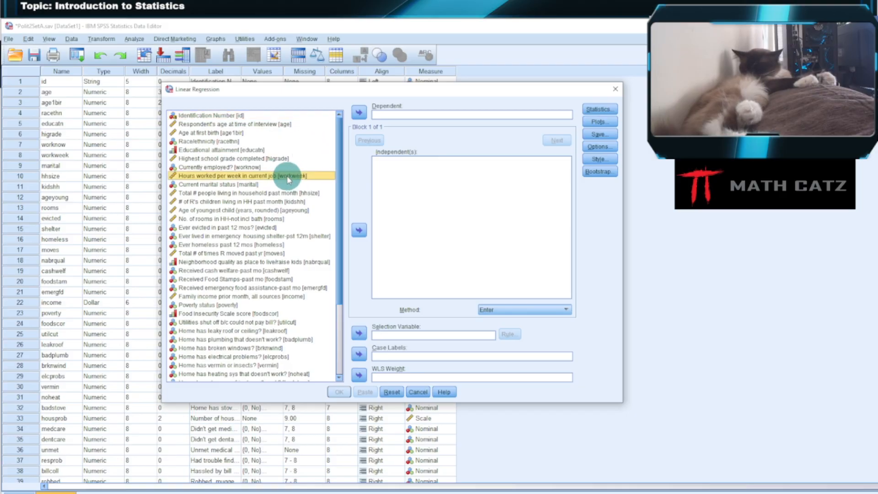
left_click(360, 230)
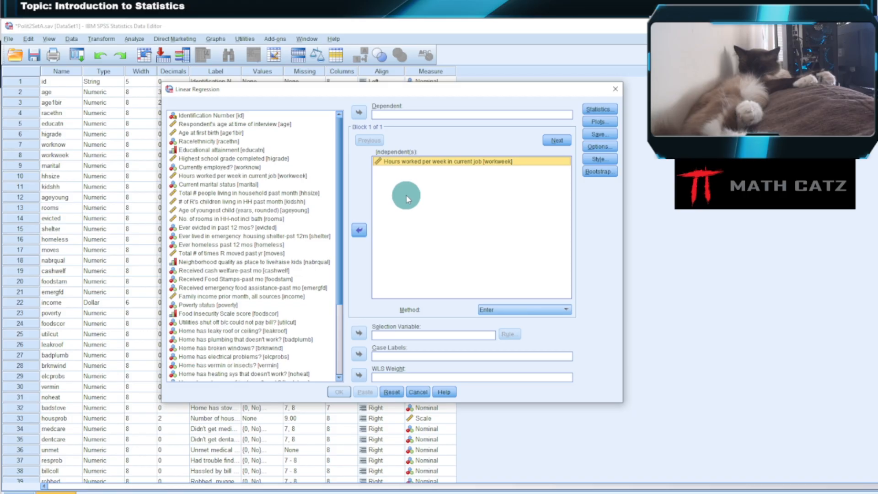
left_click(319, 210)
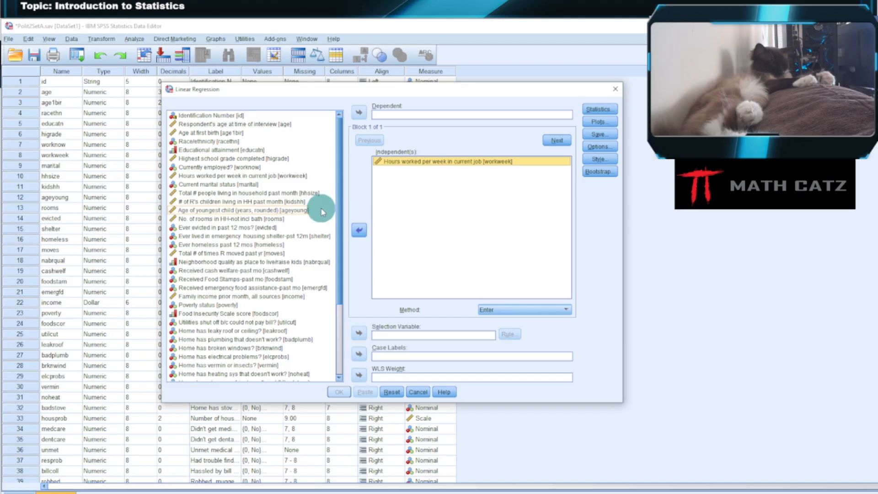
left_click(314, 236)
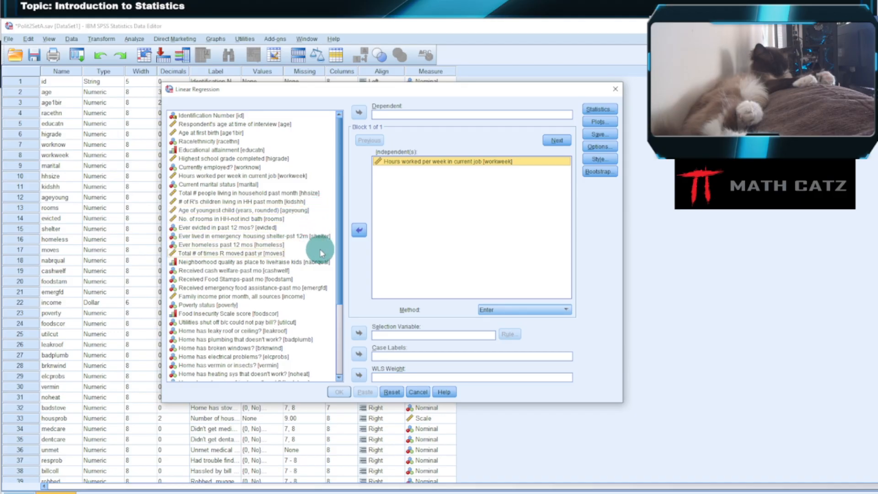
left_click(304, 297)
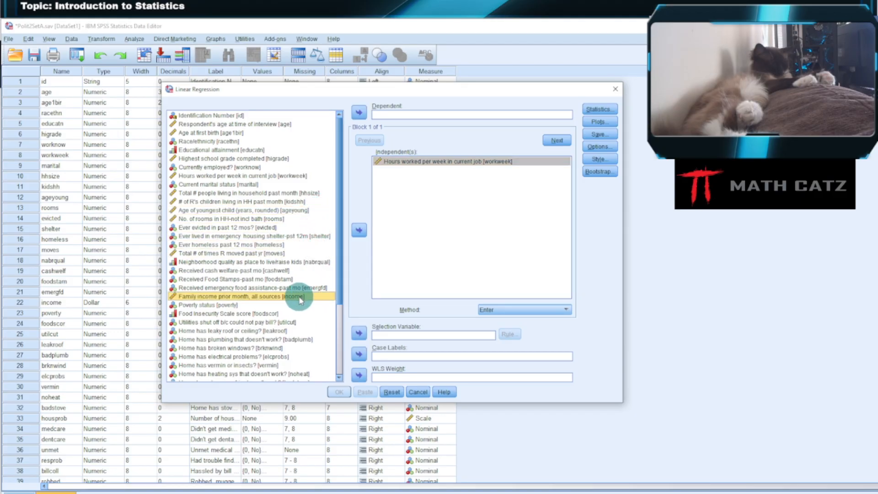
left_click(359, 112)
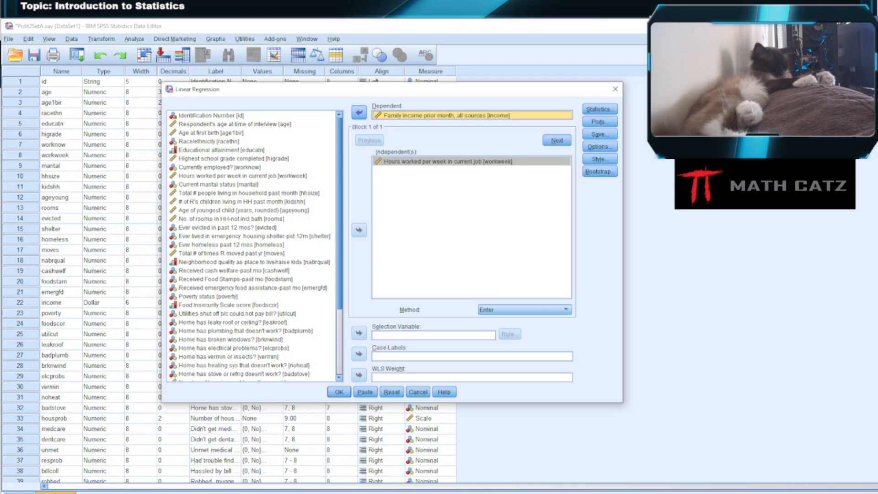
Step: Include 95% confidence intervals for the regression coefficients and run the linear regression
left_click(601, 108)
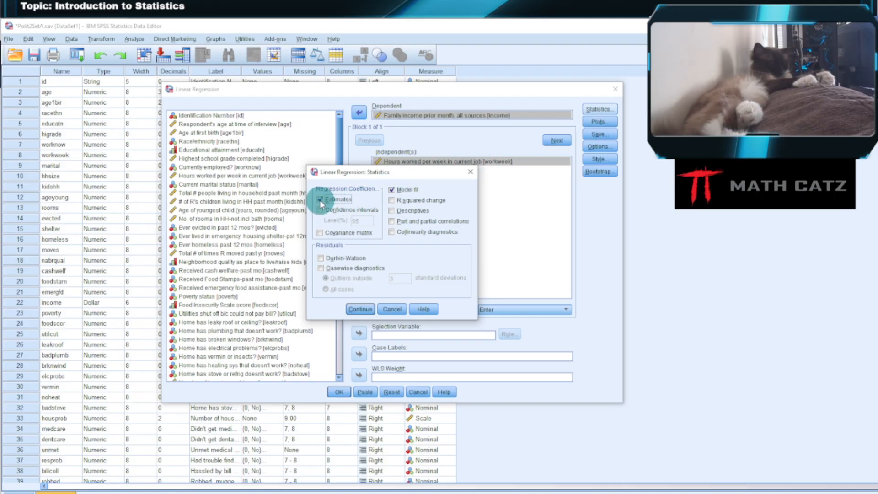
left_click(338, 210)
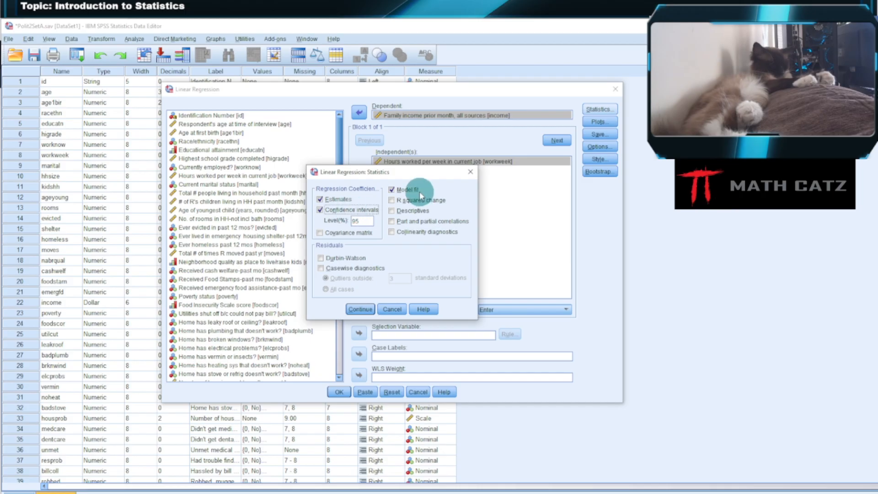
double_click(366, 219)
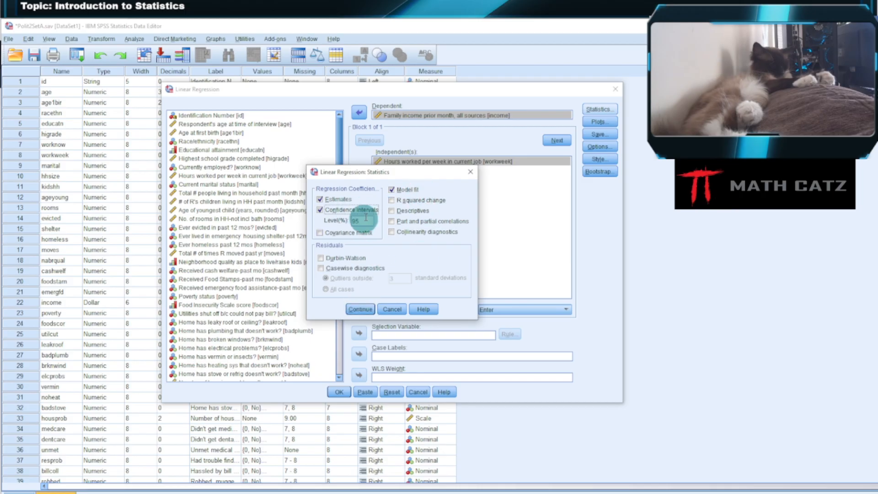
left_click(361, 310)
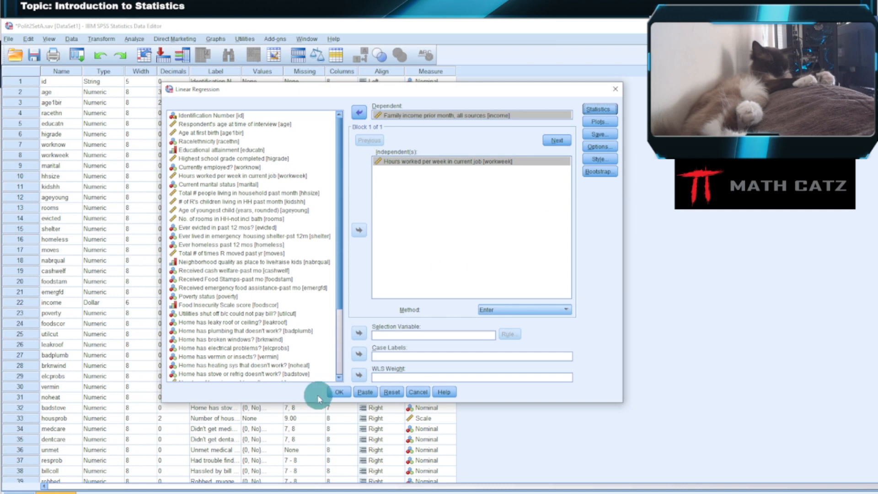
left_click(338, 393)
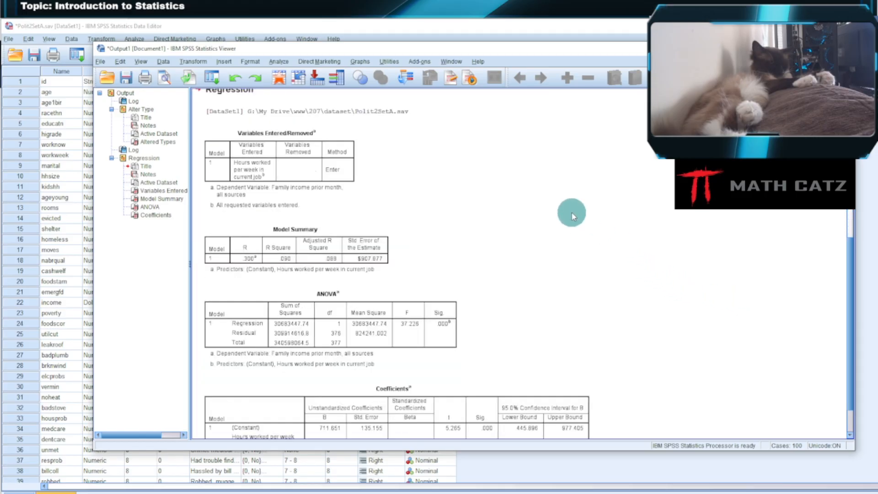
Step: Examine the Model Summary table of the regression output in an enlarged print preview and close the preview
scroll(538, 191, "down", 2)
left_click(320, 200)
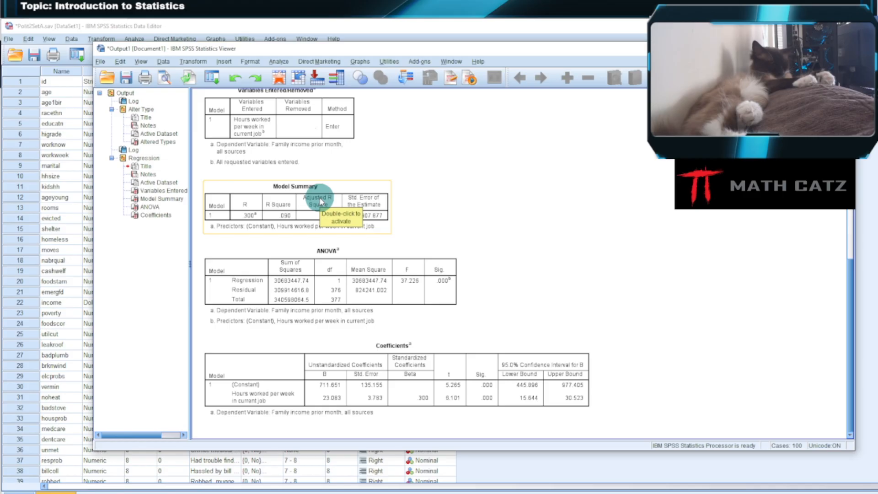
left_click(274, 194)
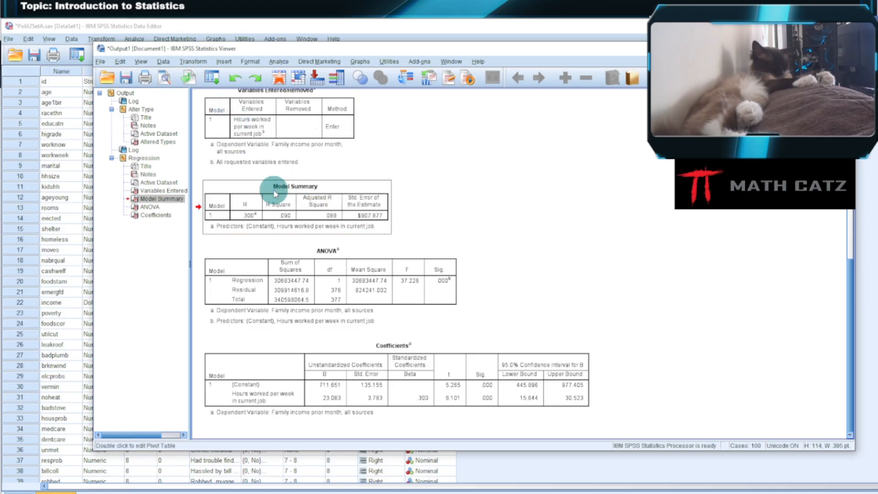
left_click(165, 82)
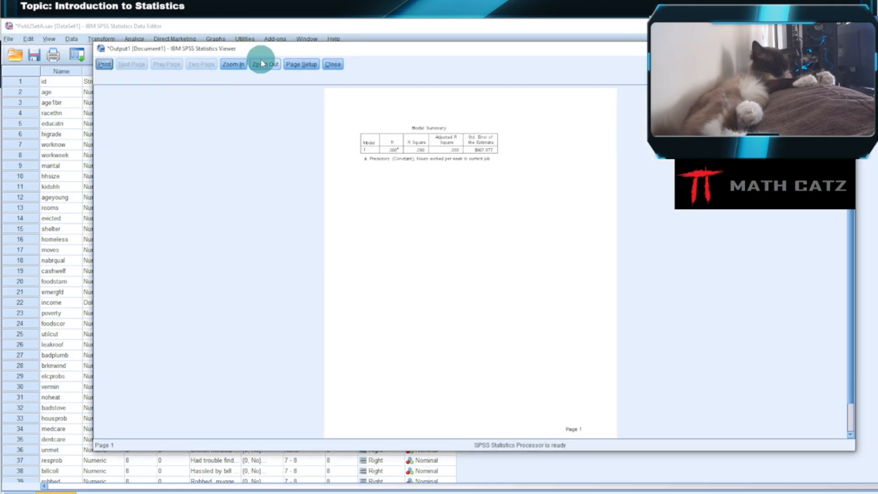
left_click(235, 64)
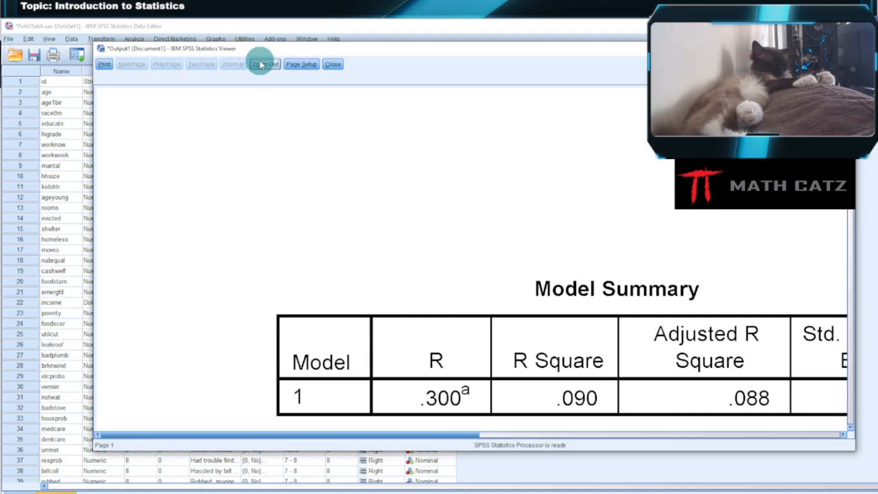
left_click(261, 65)
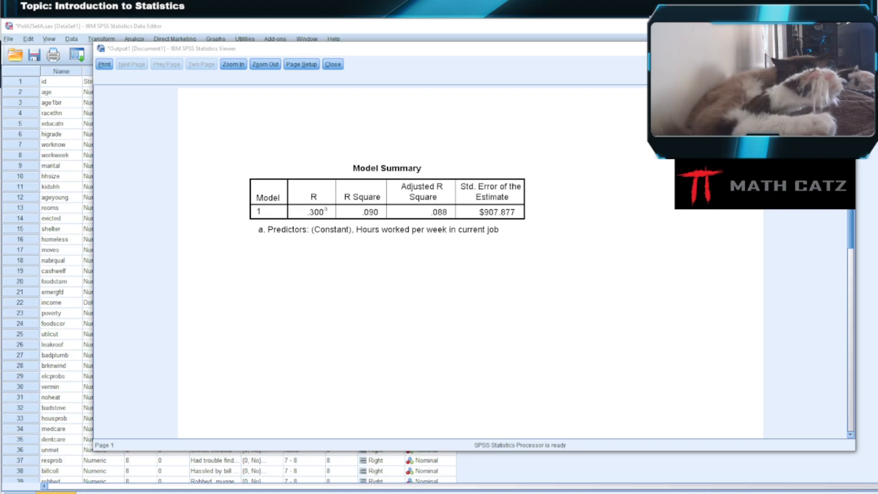
left_click(332, 65)
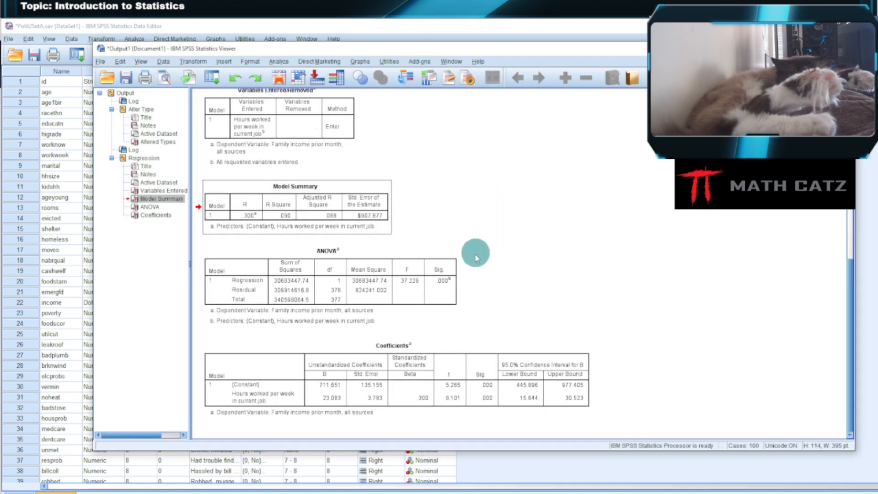
Step: Examine the Coefficients table of the regression output in an enlarged print preview and close the preview
left_click(364, 375)
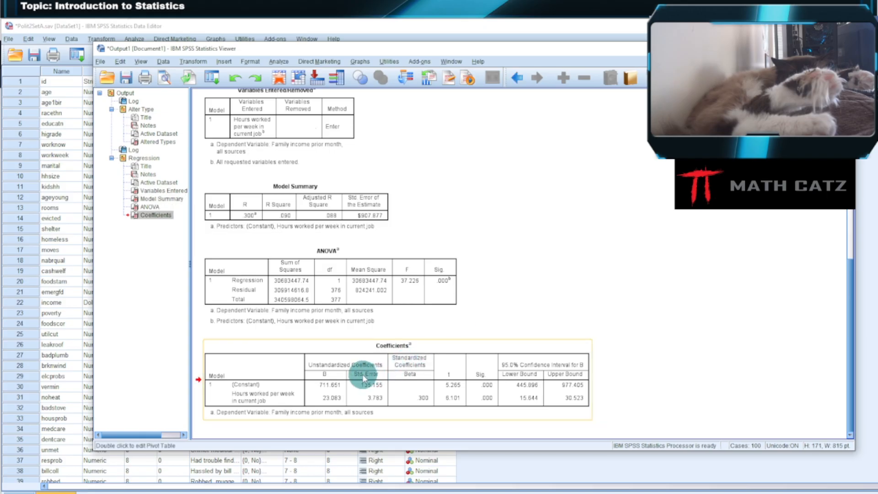
left_click(166, 78)
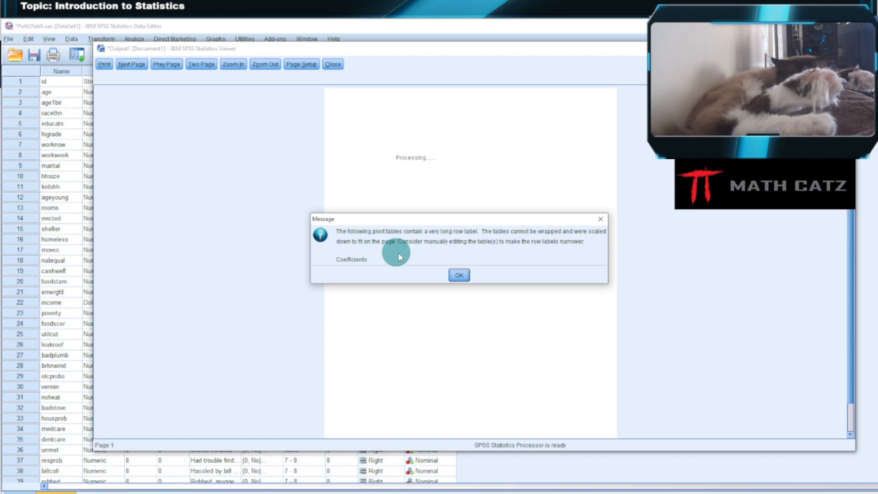
left_click(459, 275)
left_click(237, 64)
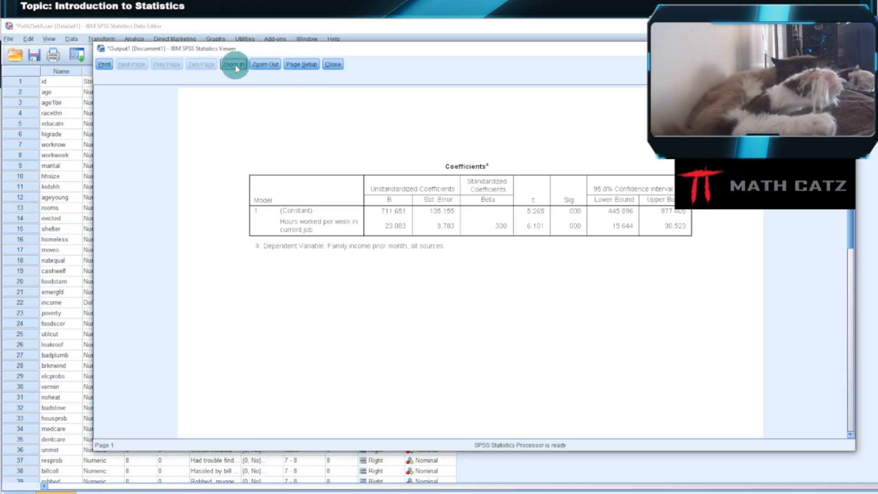
left_click(234, 65)
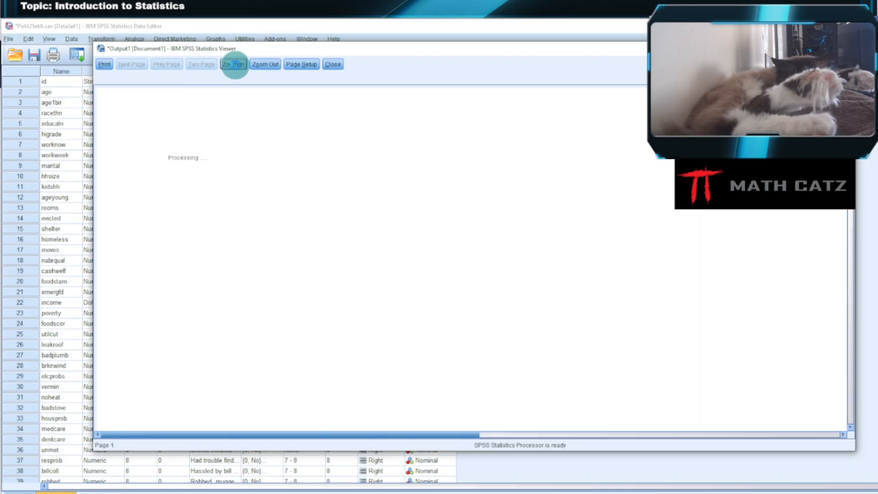
left_click(264, 64)
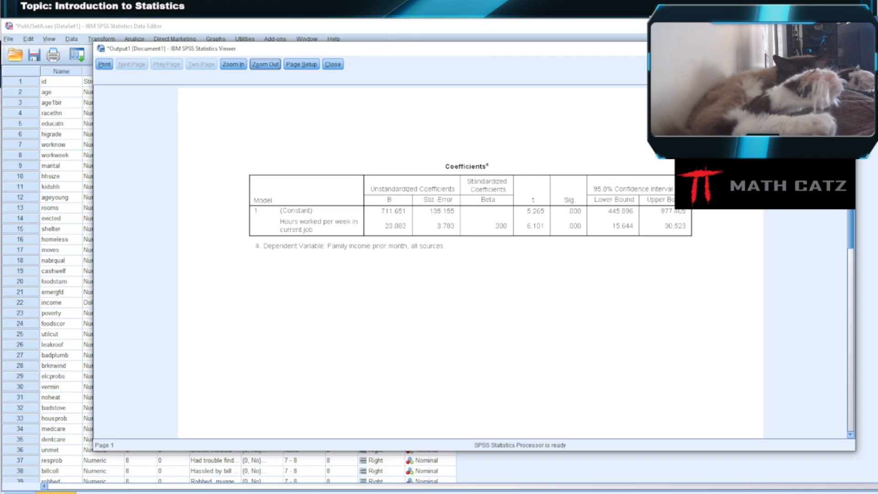
left_click(333, 65)
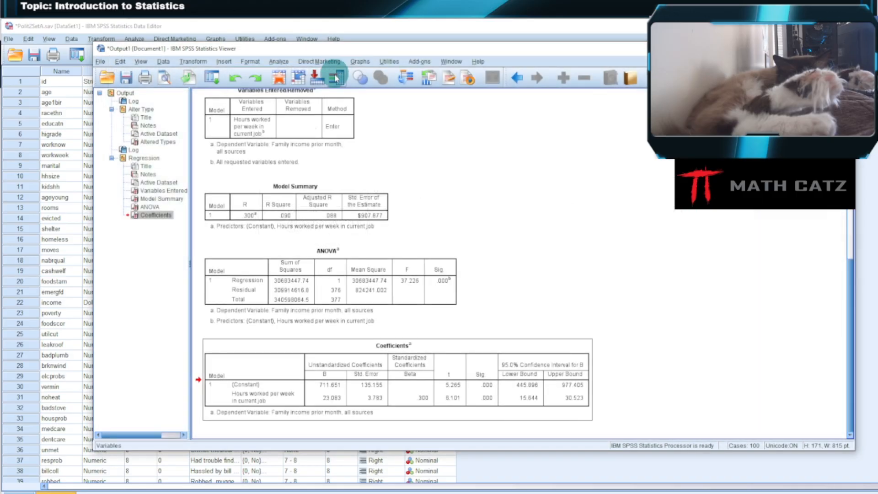
Step: Create a simple scatterplot with Hours worked per week in current job [workweek] on the X axis and Family income prior month, all sources [income] on the Y axis
left_click(290, 25)
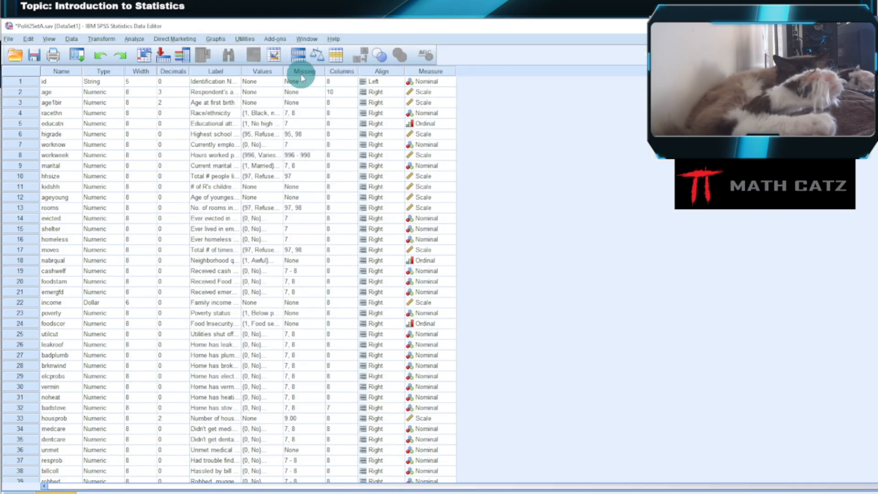
left_click(215, 40)
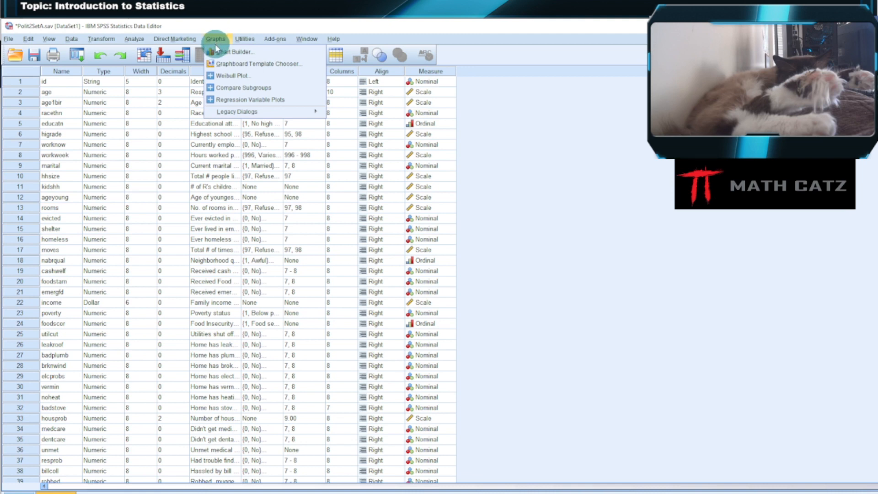
mouse_move(236, 113)
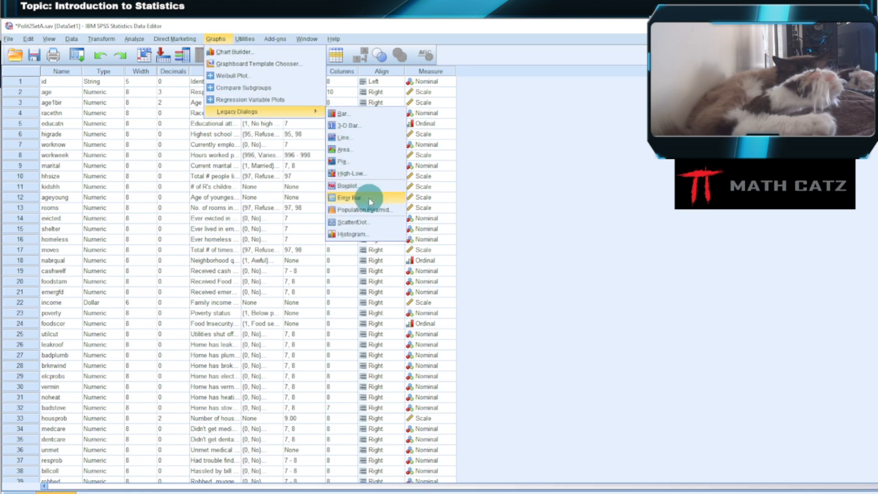
left_click(365, 223)
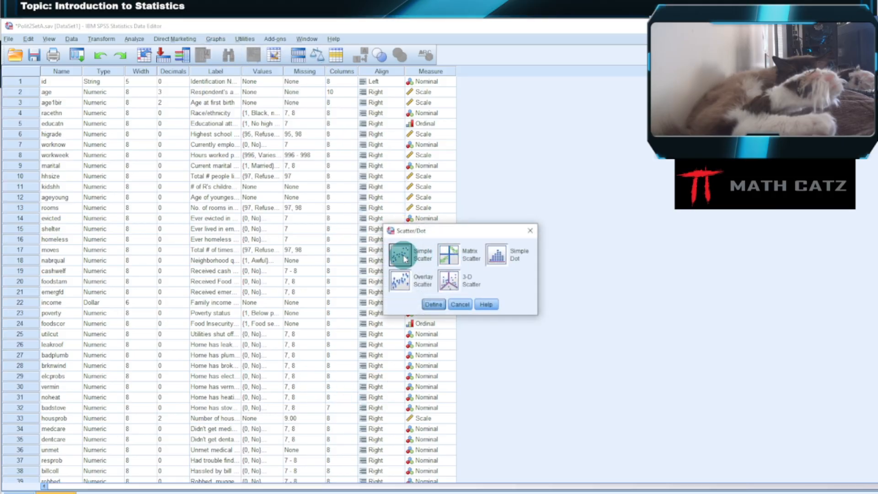
left_click(433, 305)
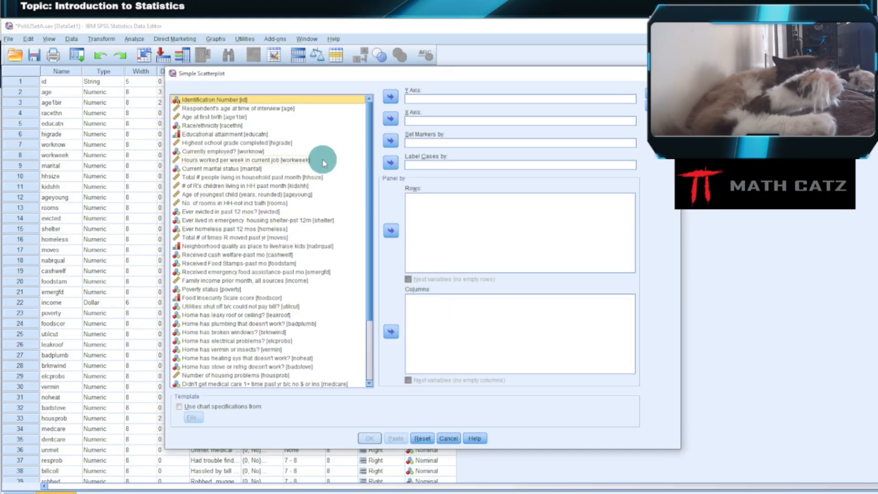
left_click(287, 161)
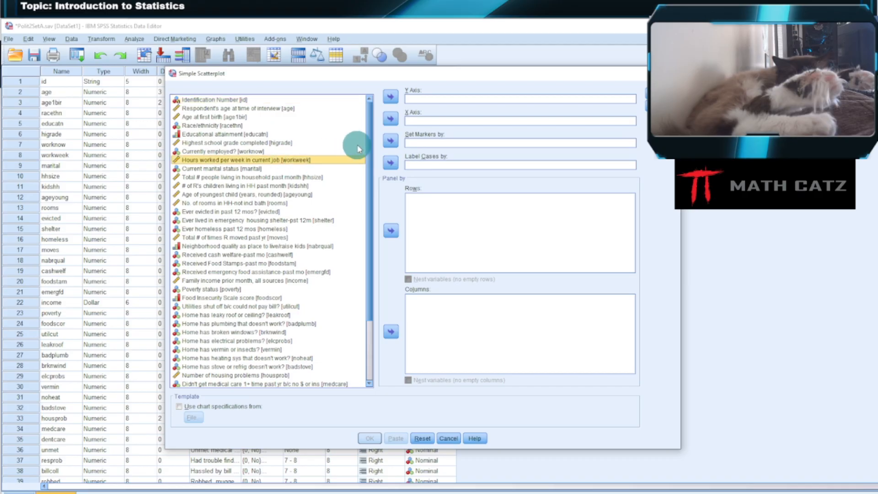
left_click(391, 120)
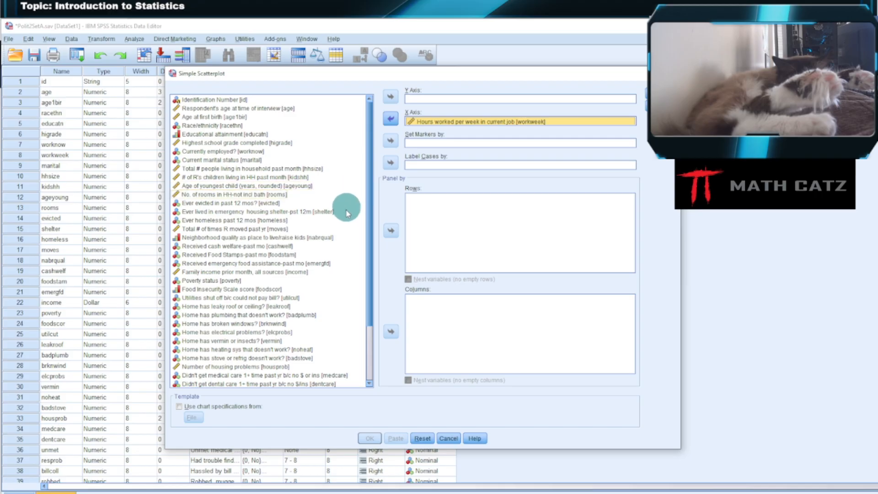
left_click(297, 271)
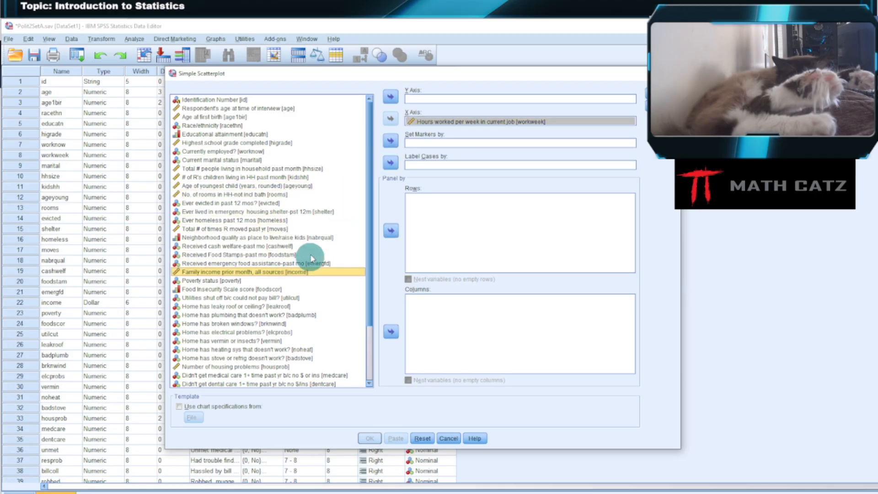
left_click(391, 97)
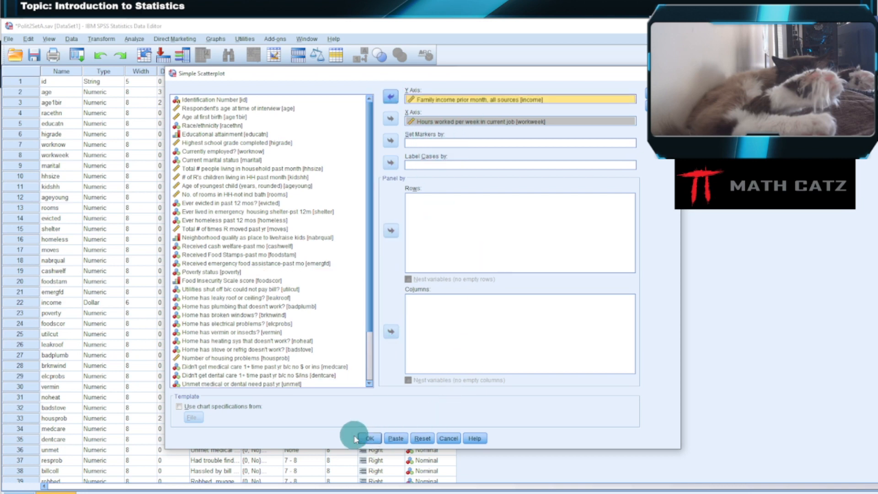
left_click(369, 438)
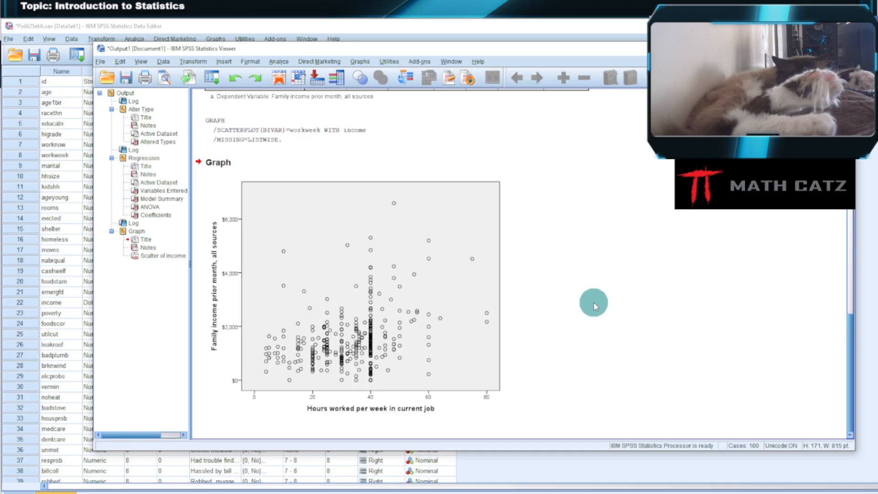
Step: Copy the scatterplot into the blank Word document and paste the regression equation Y' = 711.651 + 23.083 (X) below it
left_click(321, 234)
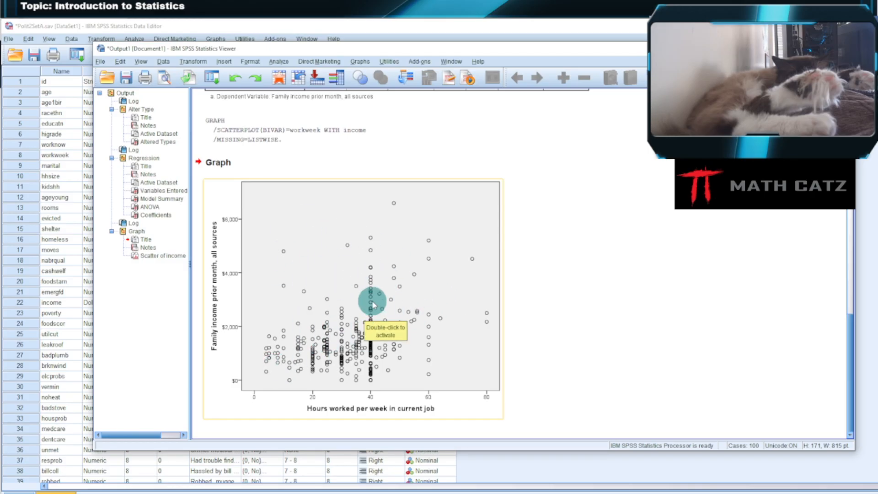
right_click(346, 261)
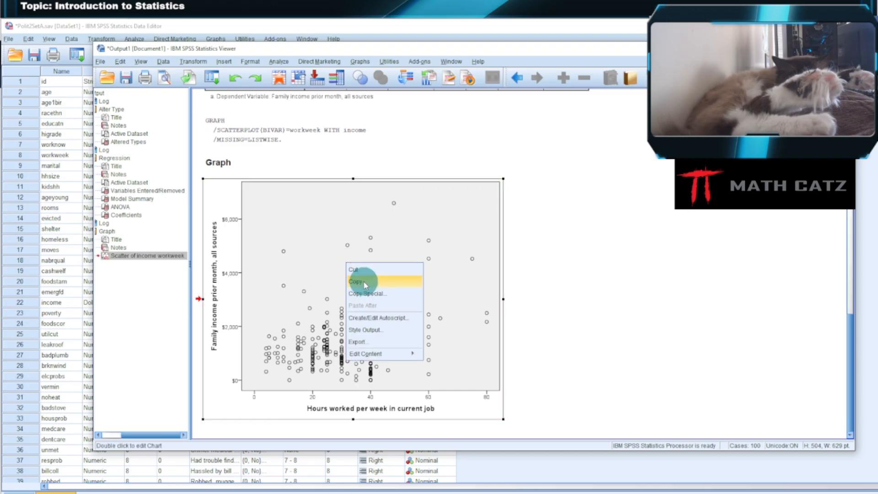
left_click(361, 280)
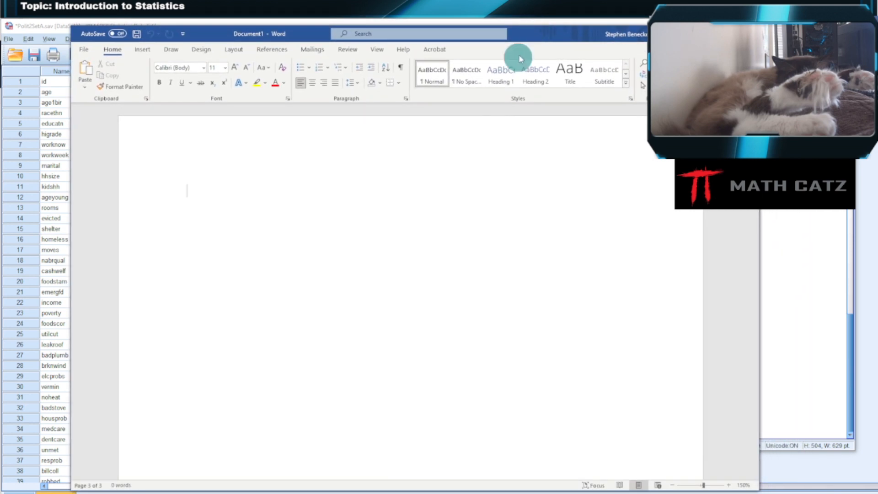
right_click(242, 185)
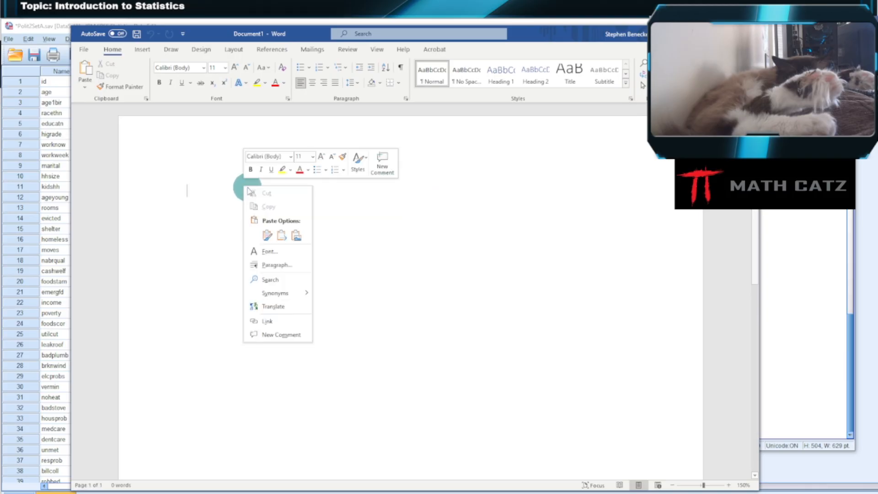
left_click(267, 236)
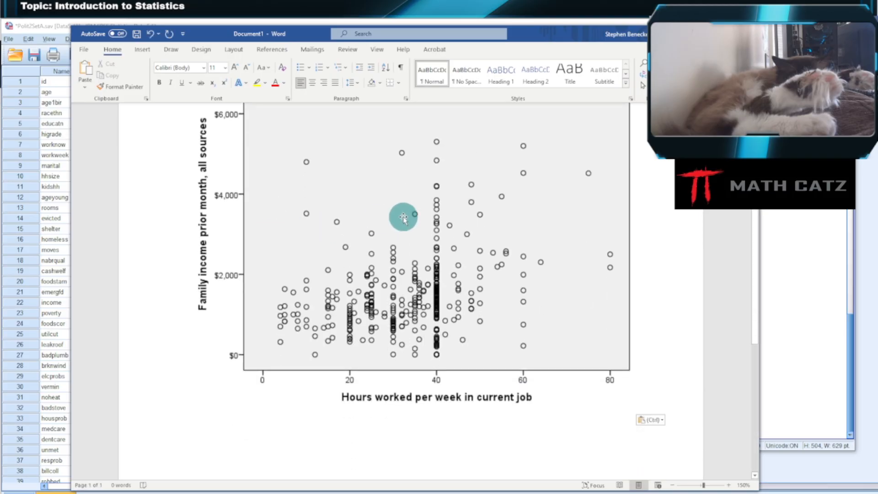
scroll(414, 222, "down", 3, "ctrl")
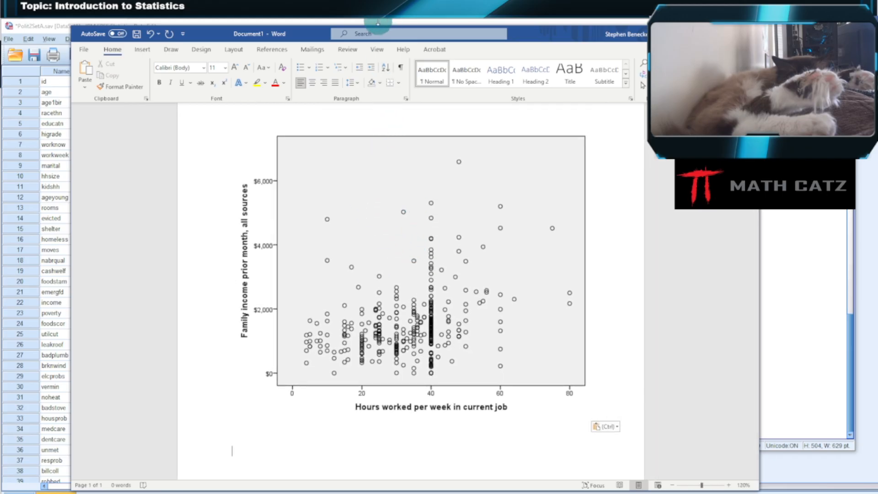
key("Escape")
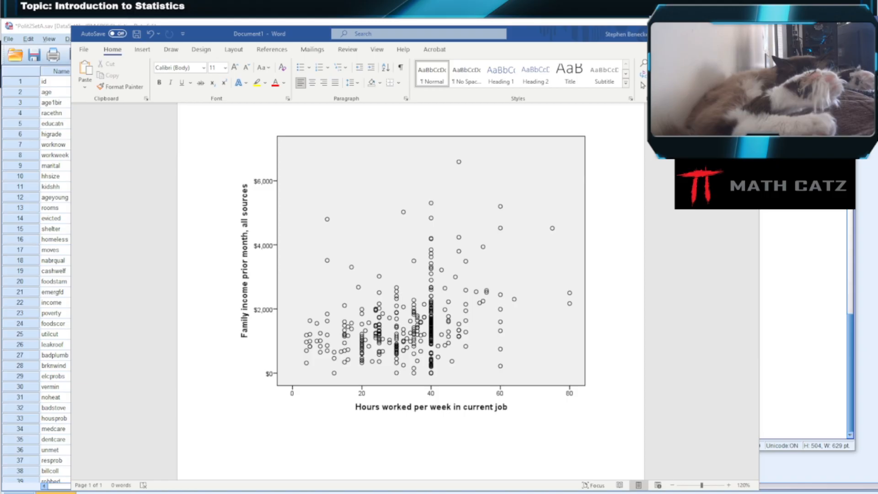
key("ctrl+v")
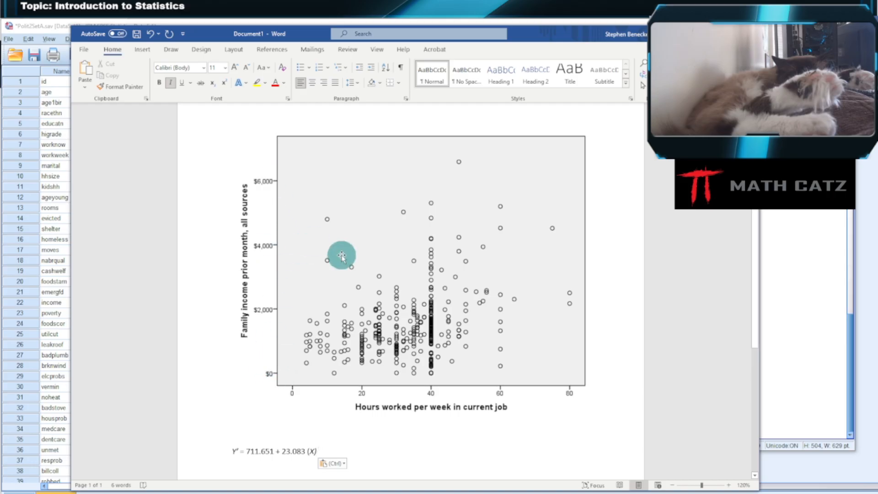
Step: Draw a thin blue straight line rising through the scatterplot's points as the regression line, extending its lower end just past the Y axis
left_click(172, 53)
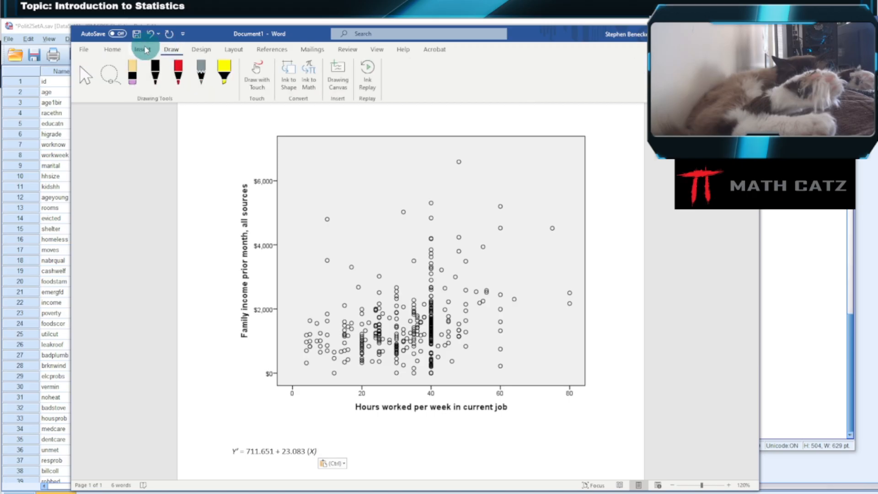
left_click(142, 50)
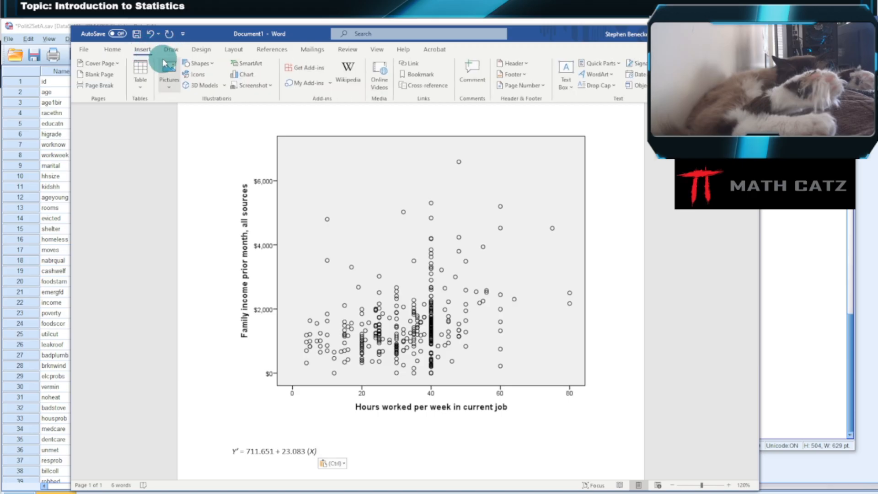
left_click(199, 63)
left_click(196, 88)
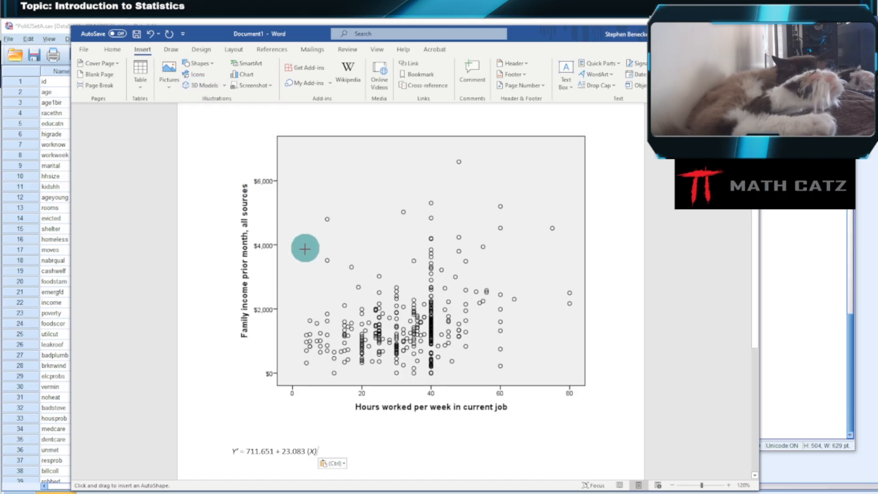
mouse_move(298, 346)
left_mouse_down()
mouse_move(549, 277)
mouse_move(559, 282)
left_mouse_up()
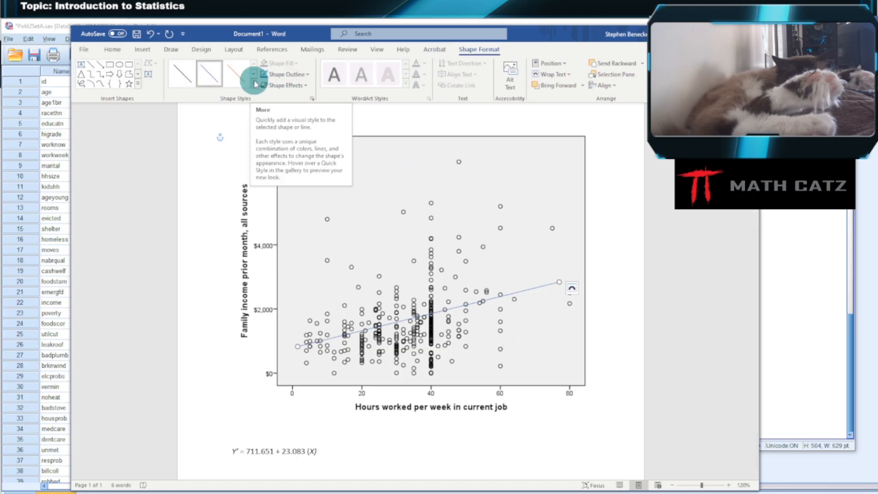
left_click(183, 77)
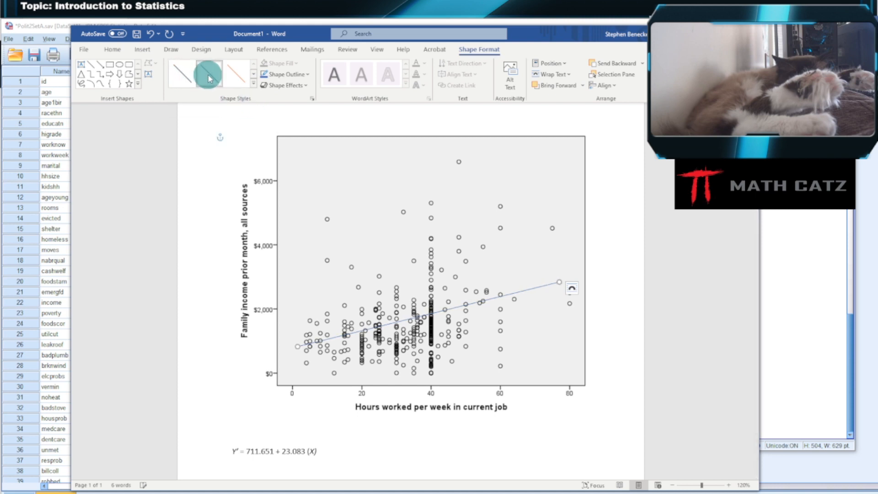
left_click(208, 78)
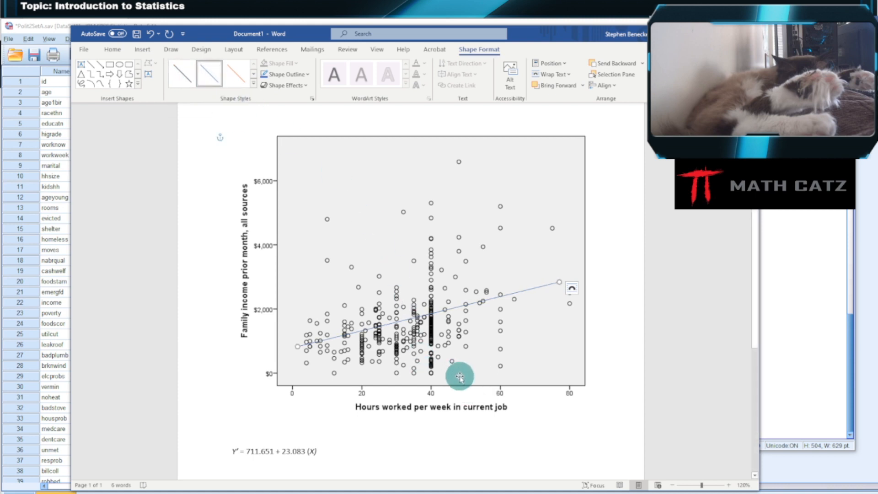
left_click_drag(298, 347, 270, 358)
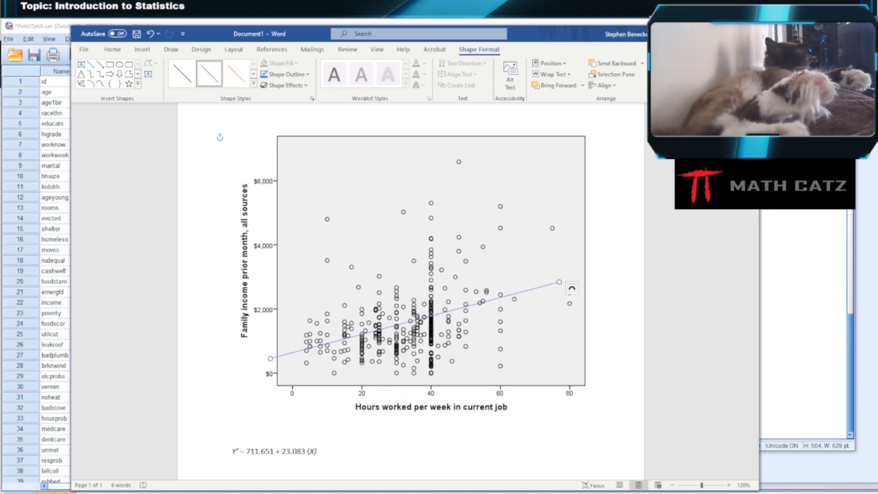
Step: Maximize the document window and add the question "Predicted income for 35 hours worked?" below the regression equation
left_click(727, 33)
scroll(377, 398, "down", 2)
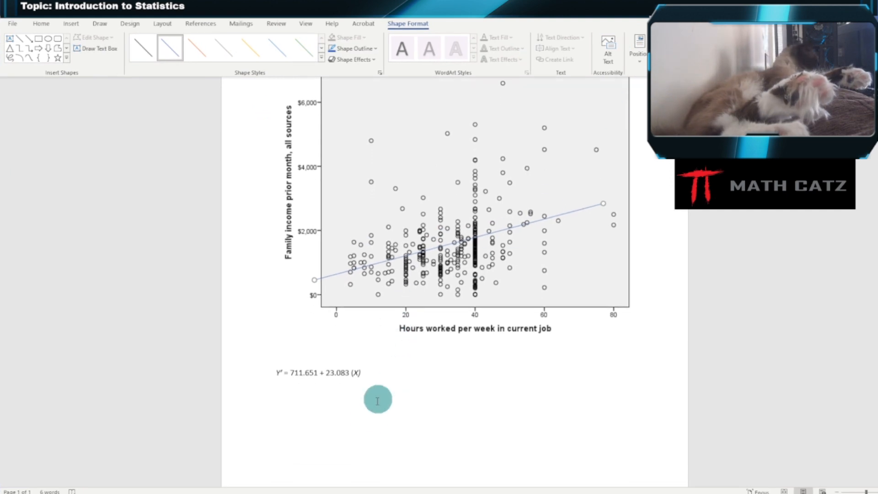
left_click(377, 381)
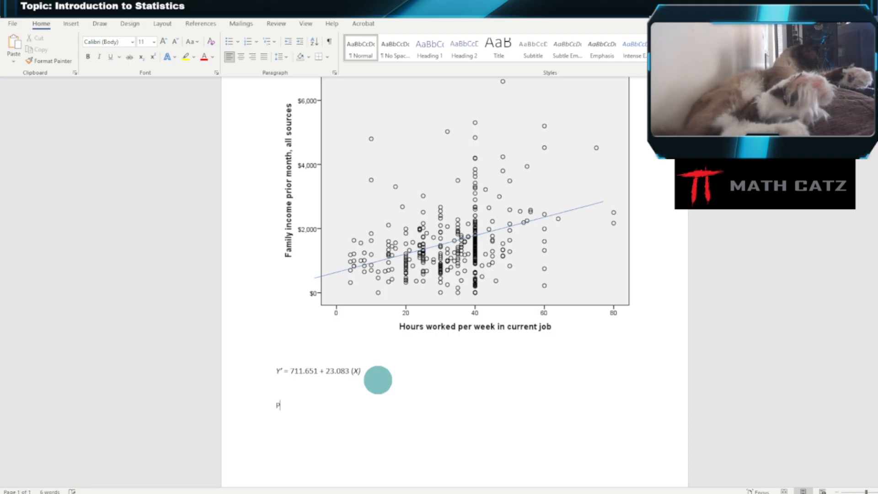
type("Predicted ")
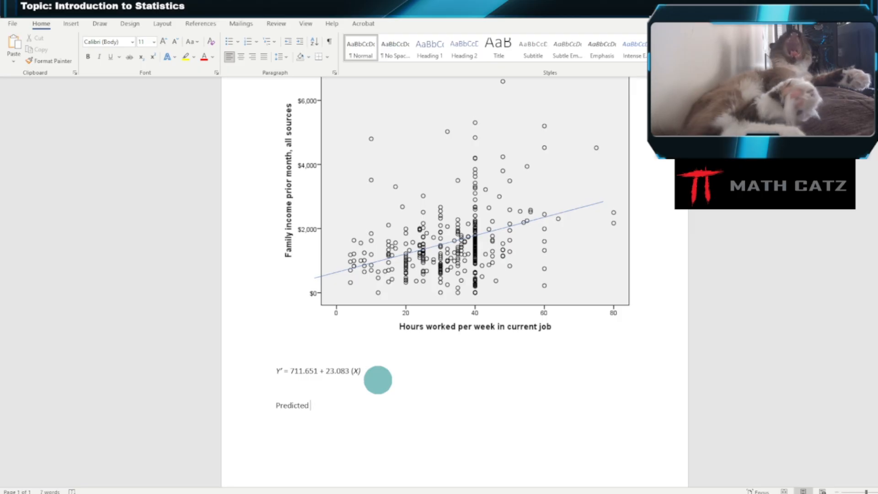
type("inc")
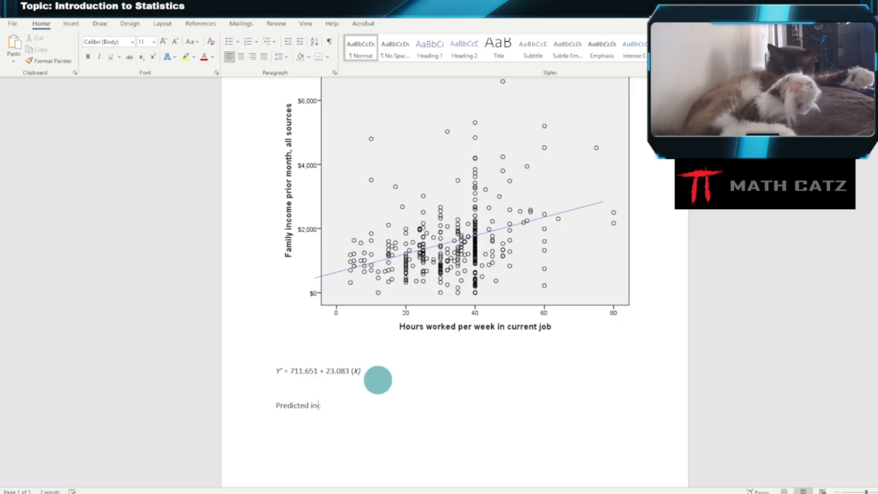
type("ome ")
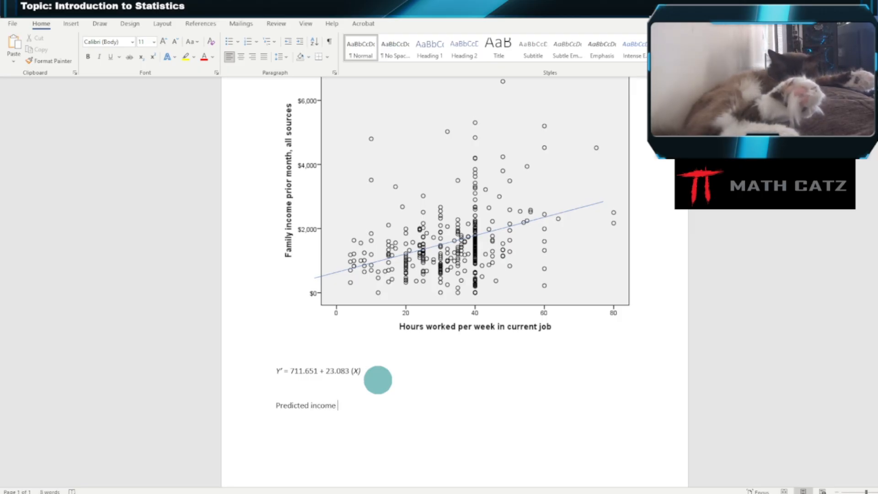
type("for 35 hours worked?")
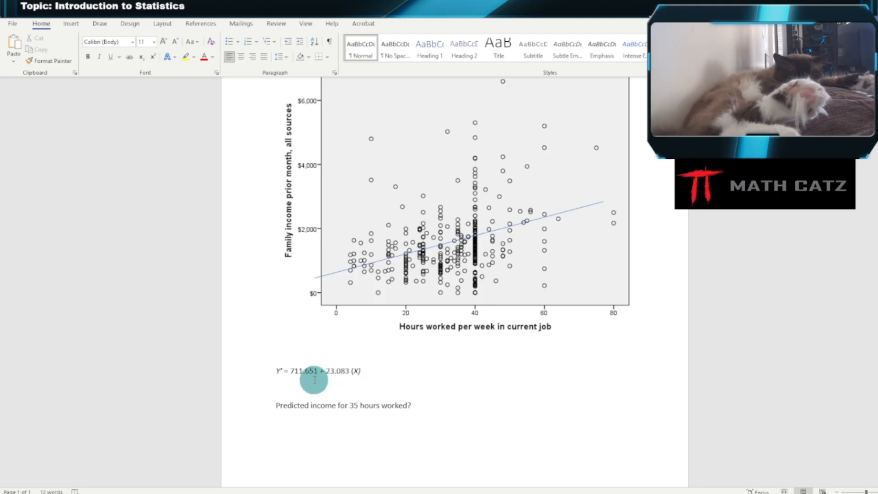
Step: Copy the expression 711.651 + 23.083 (X) below the question, substitute 35 for X and add an equals sign
left_click_drag(291, 371, 363, 371)
key("ctrl+c")
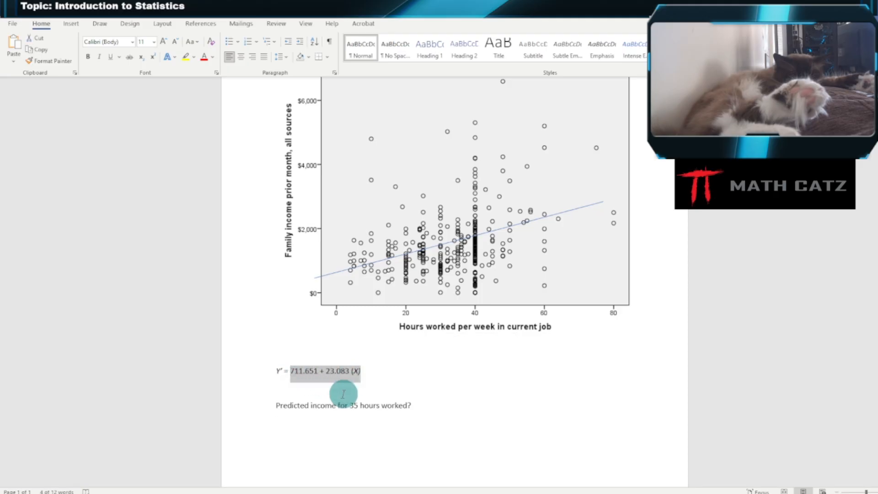
left_click(321, 430)
key("ctrl+v")
double_click(342, 423)
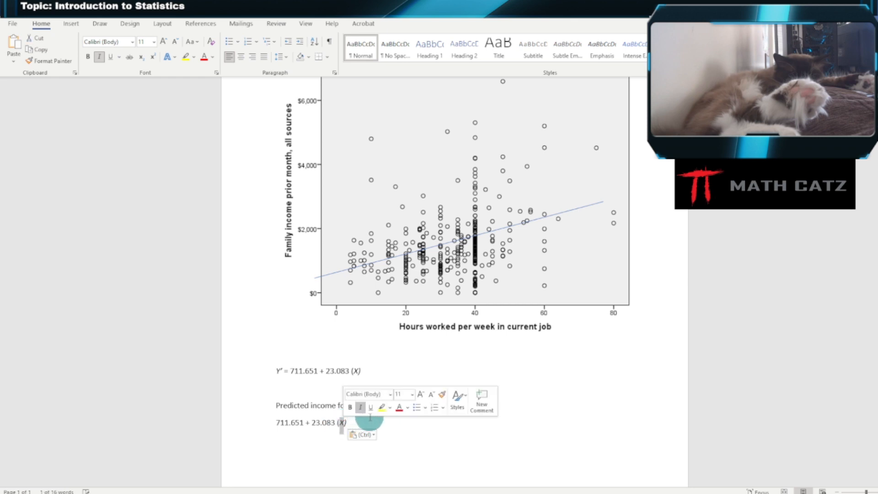
type("35")
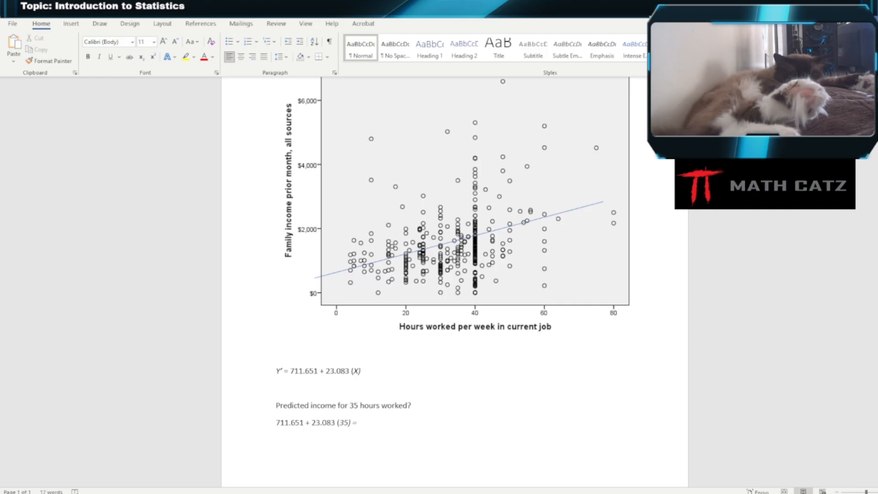
Step: Enter 1519.56 as the result of the predicted income calculation for 35 hours
left_click(446, 153)
left_click(392, 422)
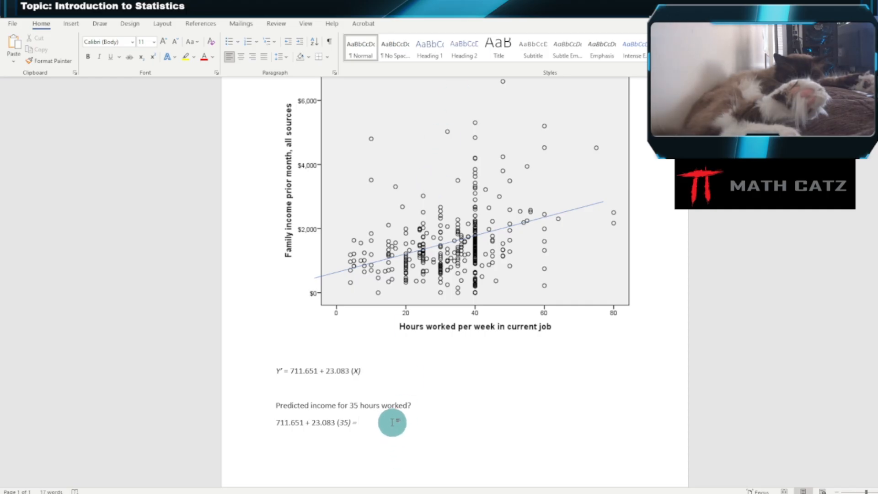
left_click(454, 418)
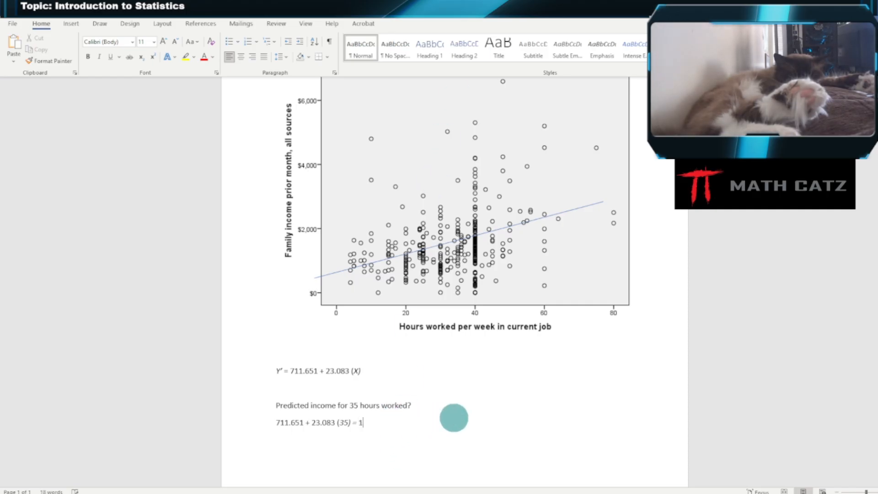
type("1519.56")
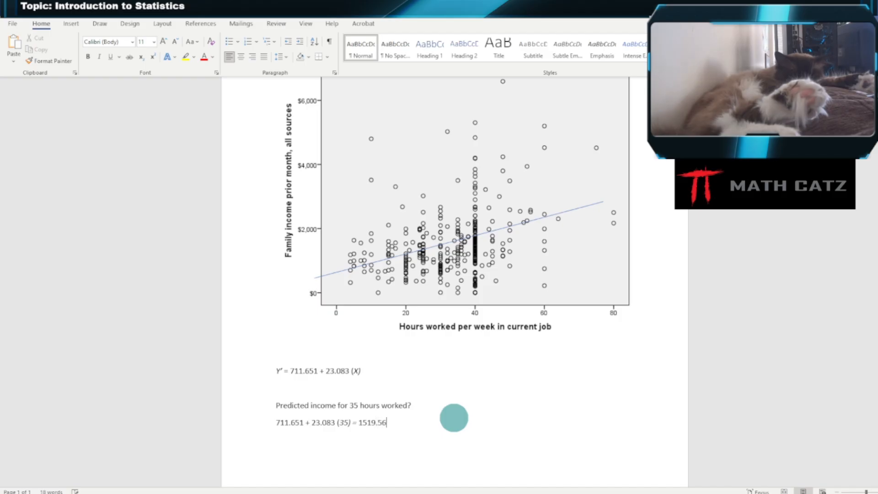